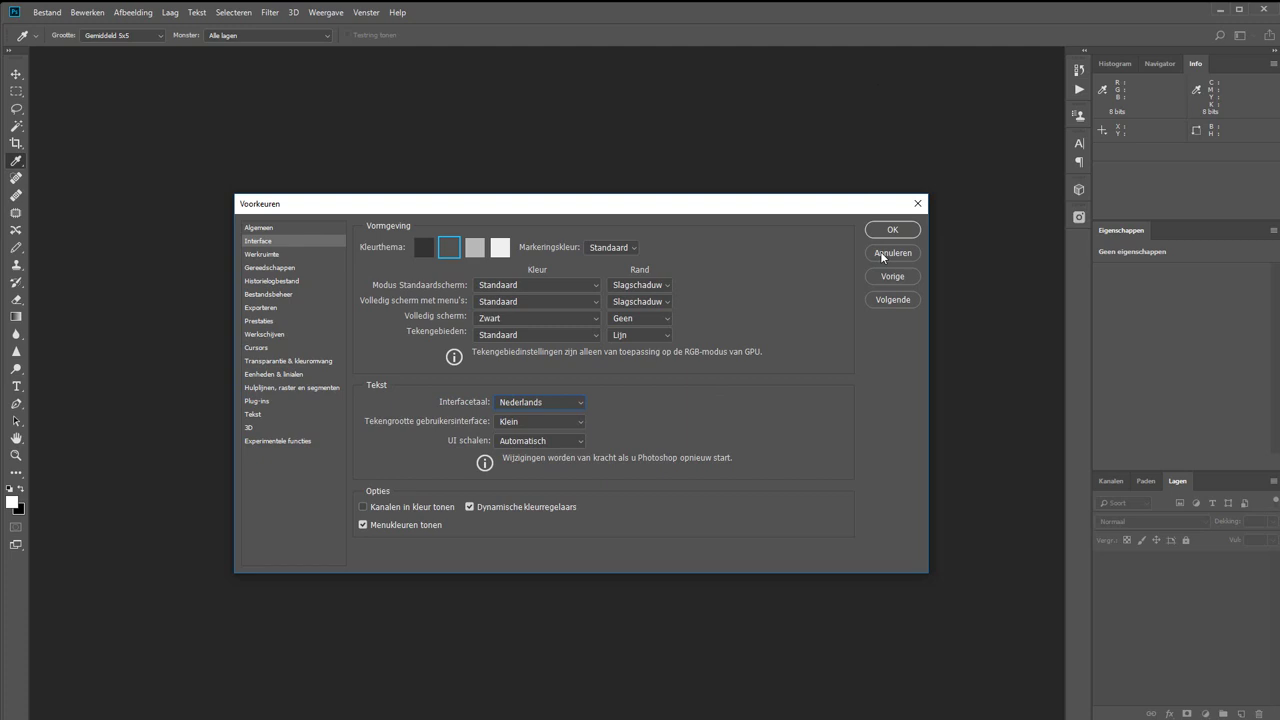
Step: Cancel the interface preferences without changes and close Photoshop
left_click(880, 252)
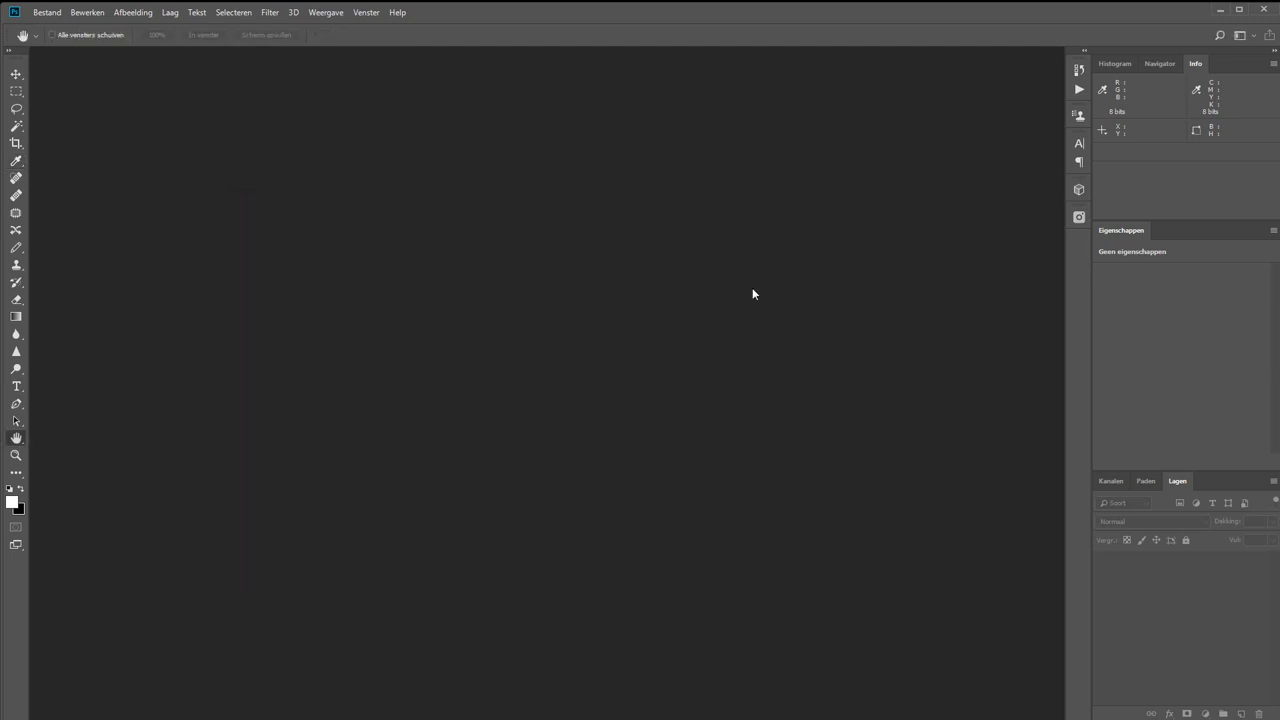
left_click(1265, 10)
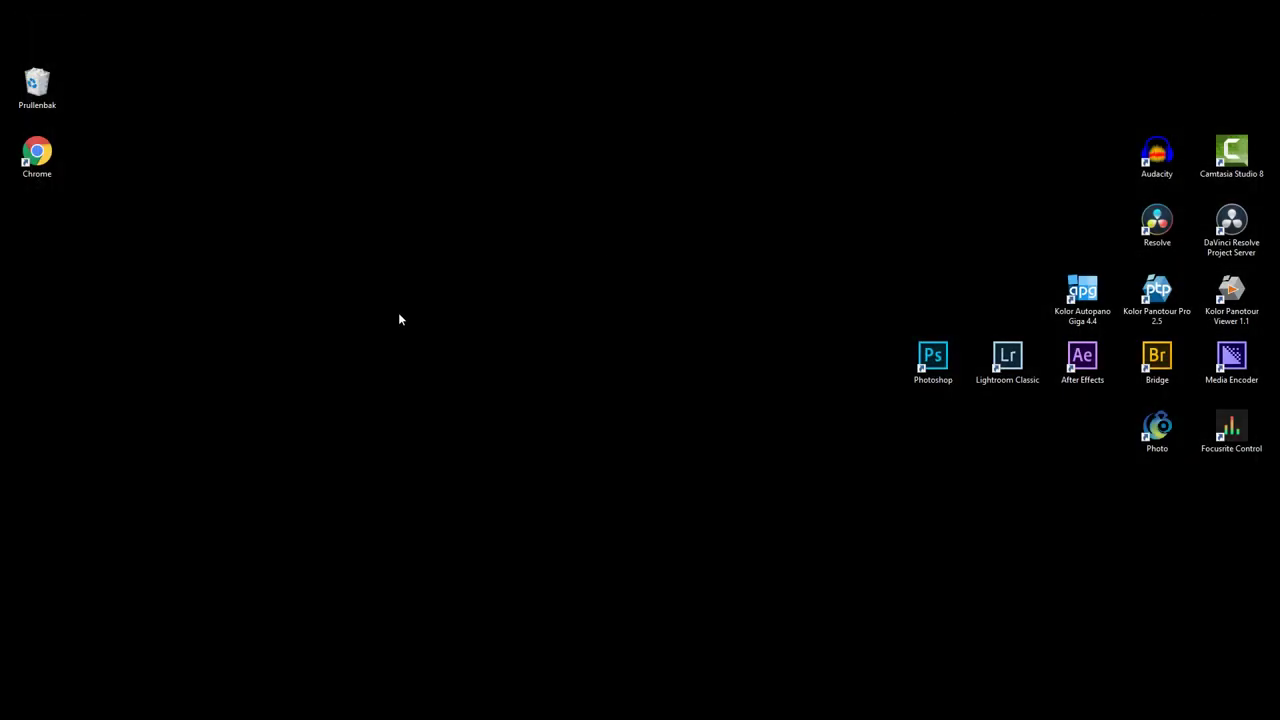
Step: In File Explorer, open the folder C:\Program Files\Adobe\Adobe Photoshop CC 2018\Locales\nl_NL\Support Files
key("super+e")
left_click_drag(371, 11, 395, 133)
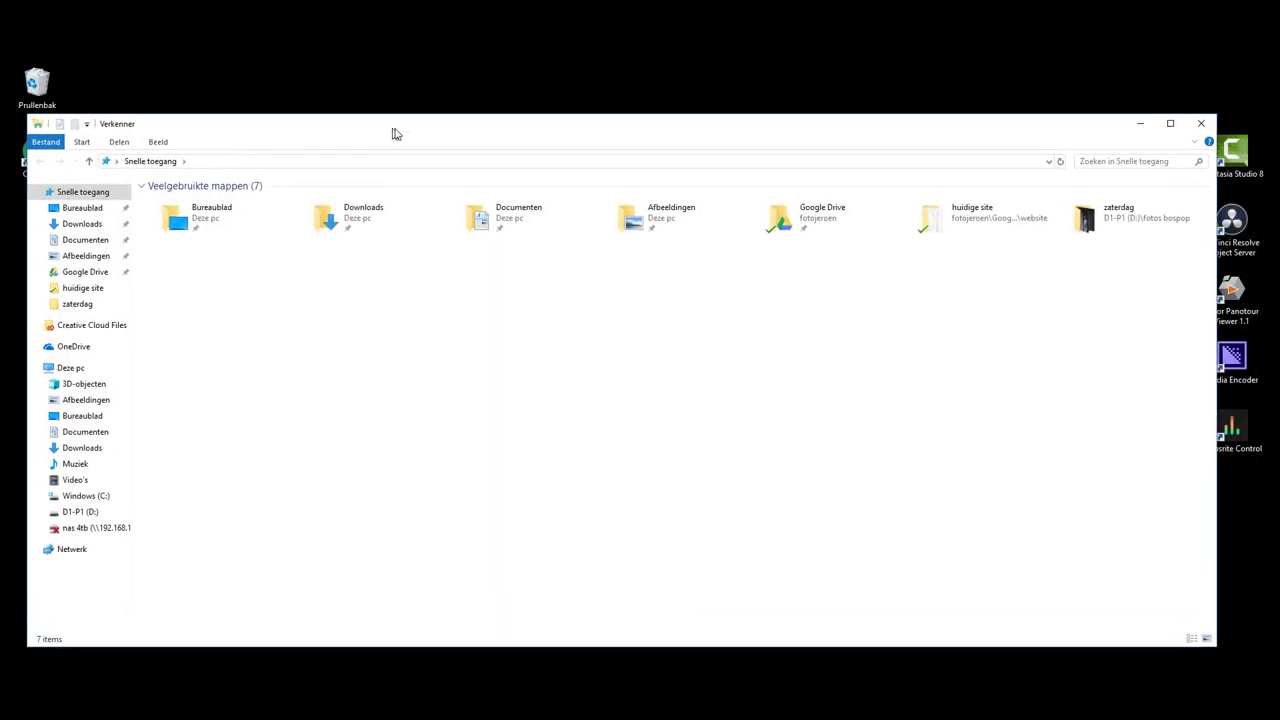
left_click(67, 497)
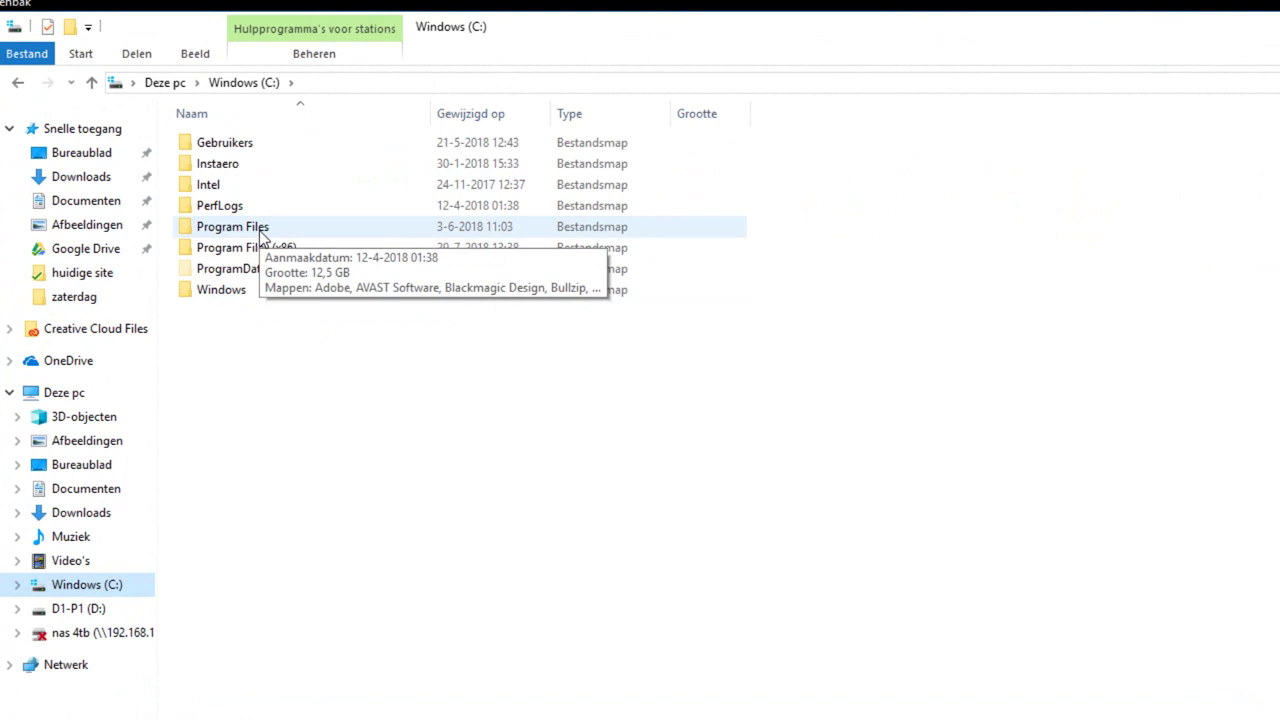
double_click(262, 232)
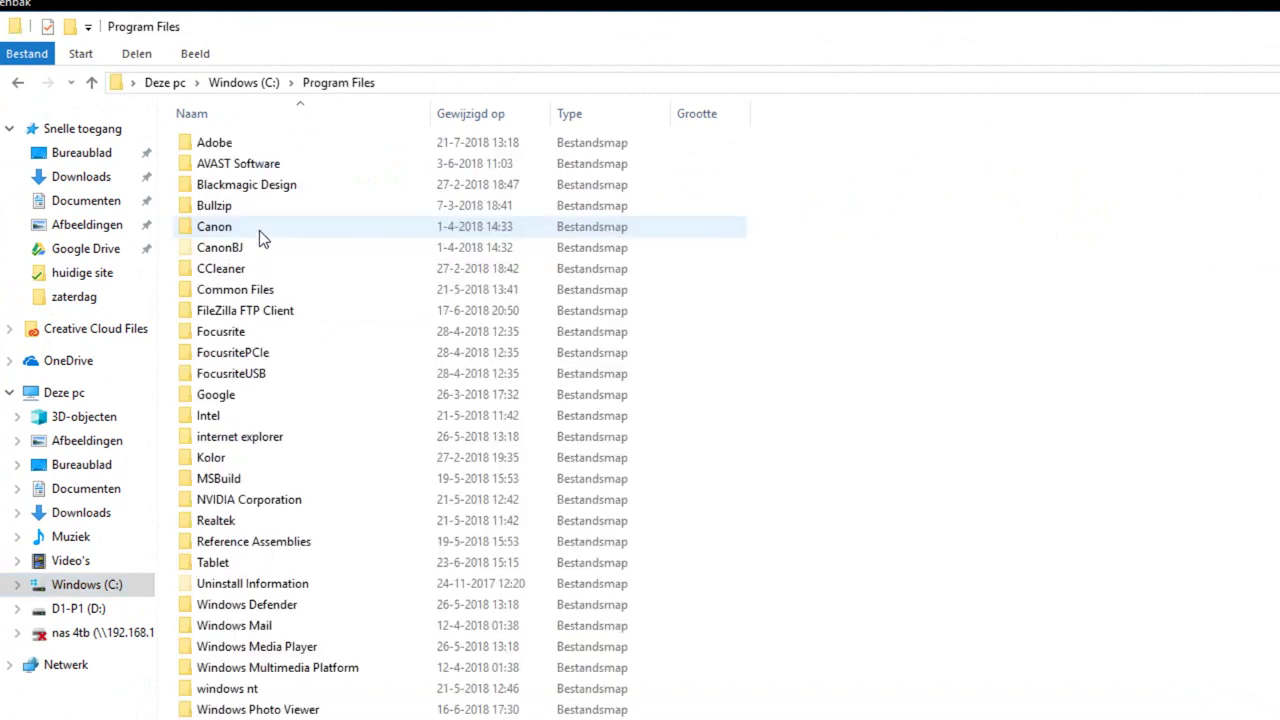
double_click(214, 143)
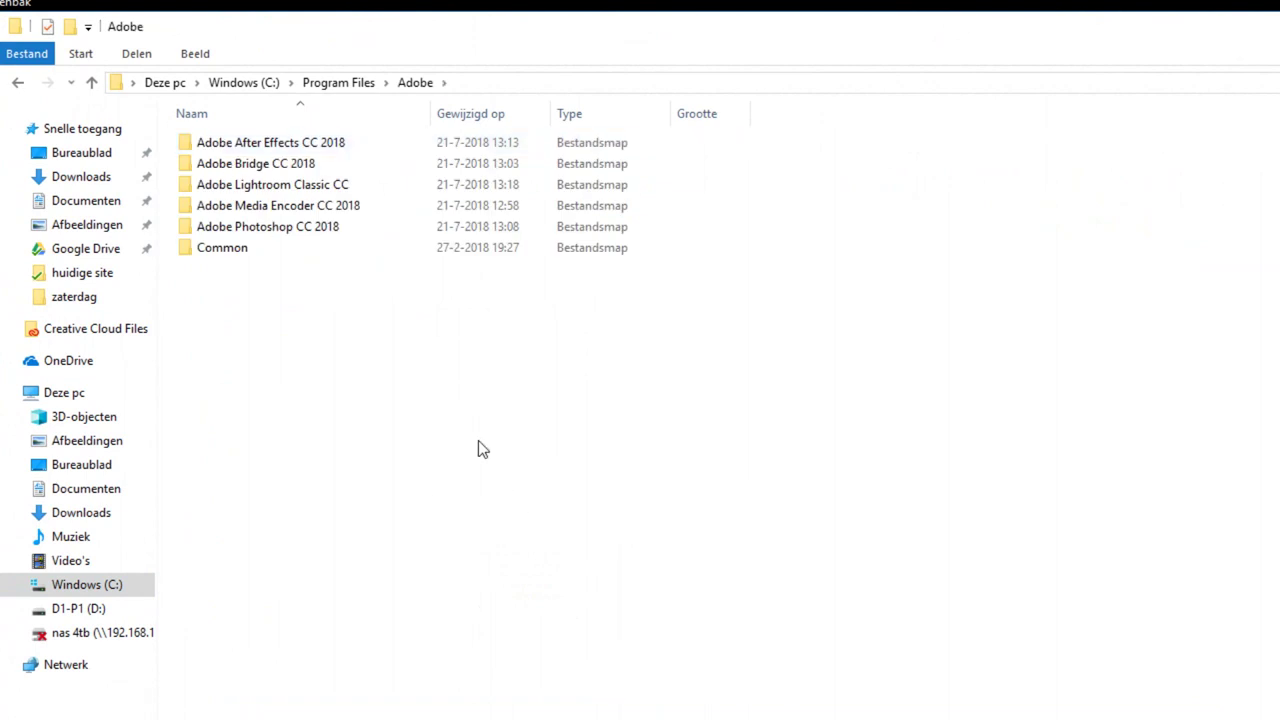
double_click(286, 226)
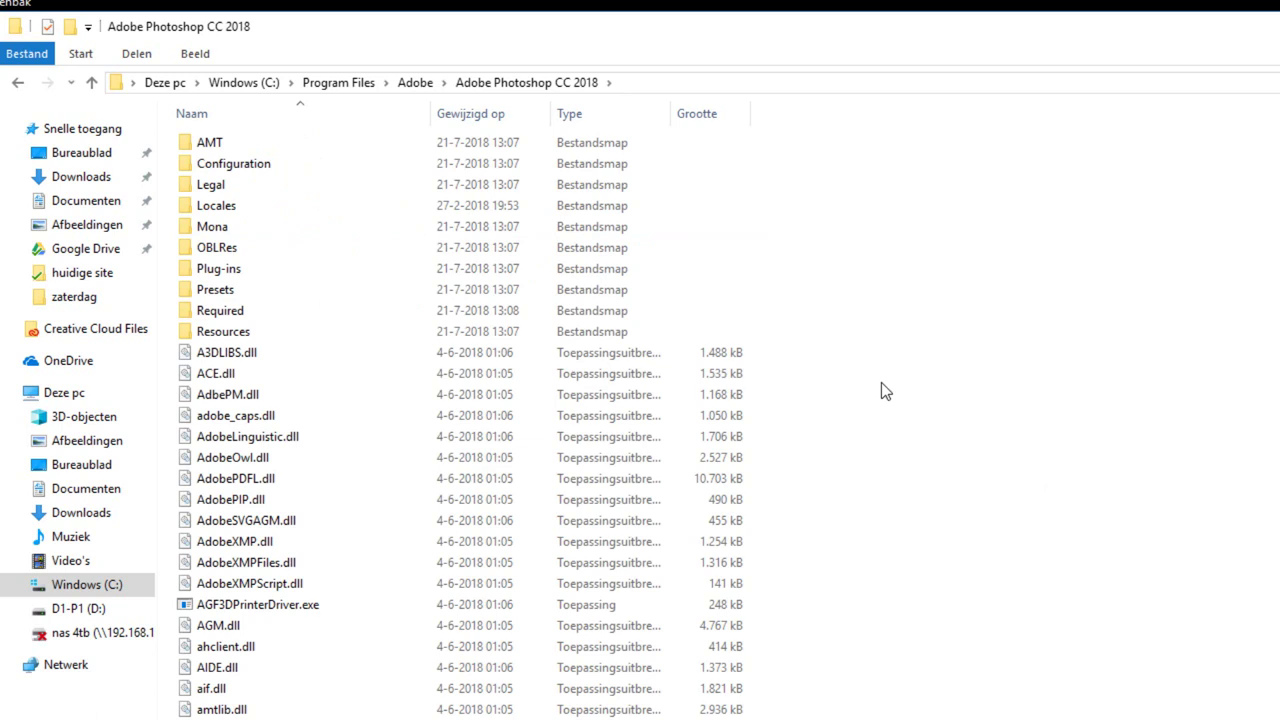
double_click(235, 209)
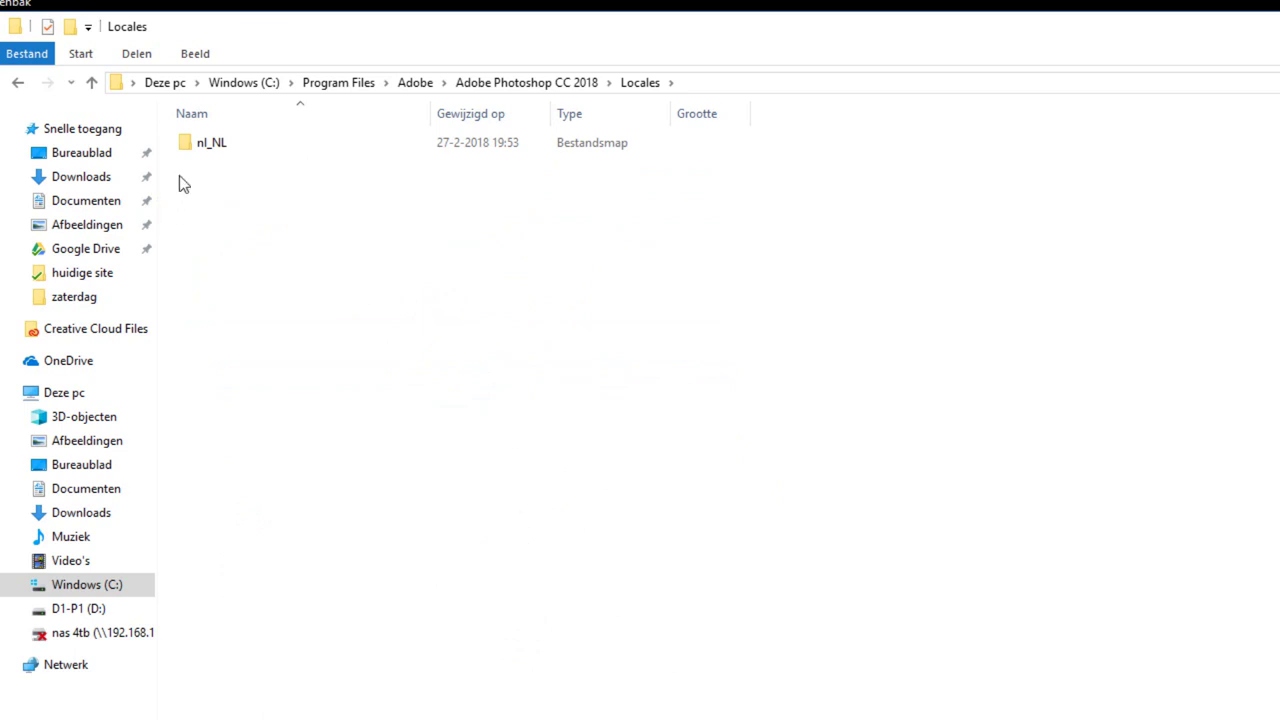
double_click(205, 149)
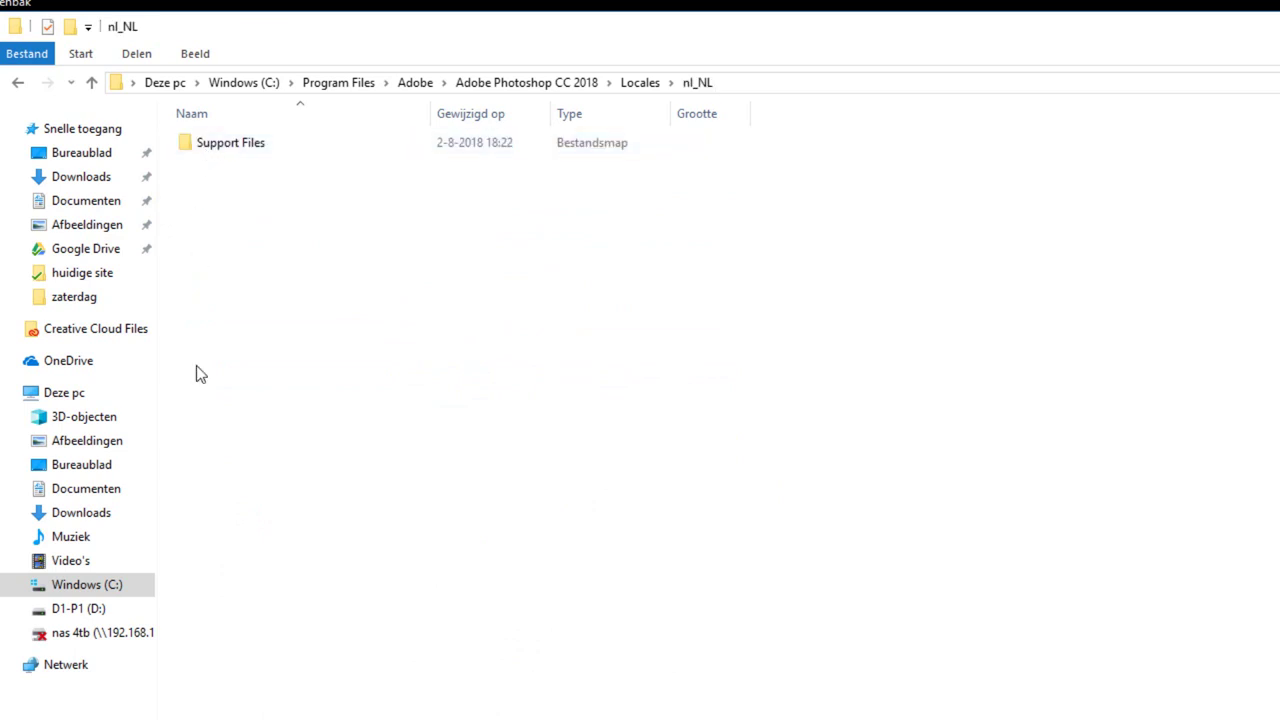
double_click(236, 149)
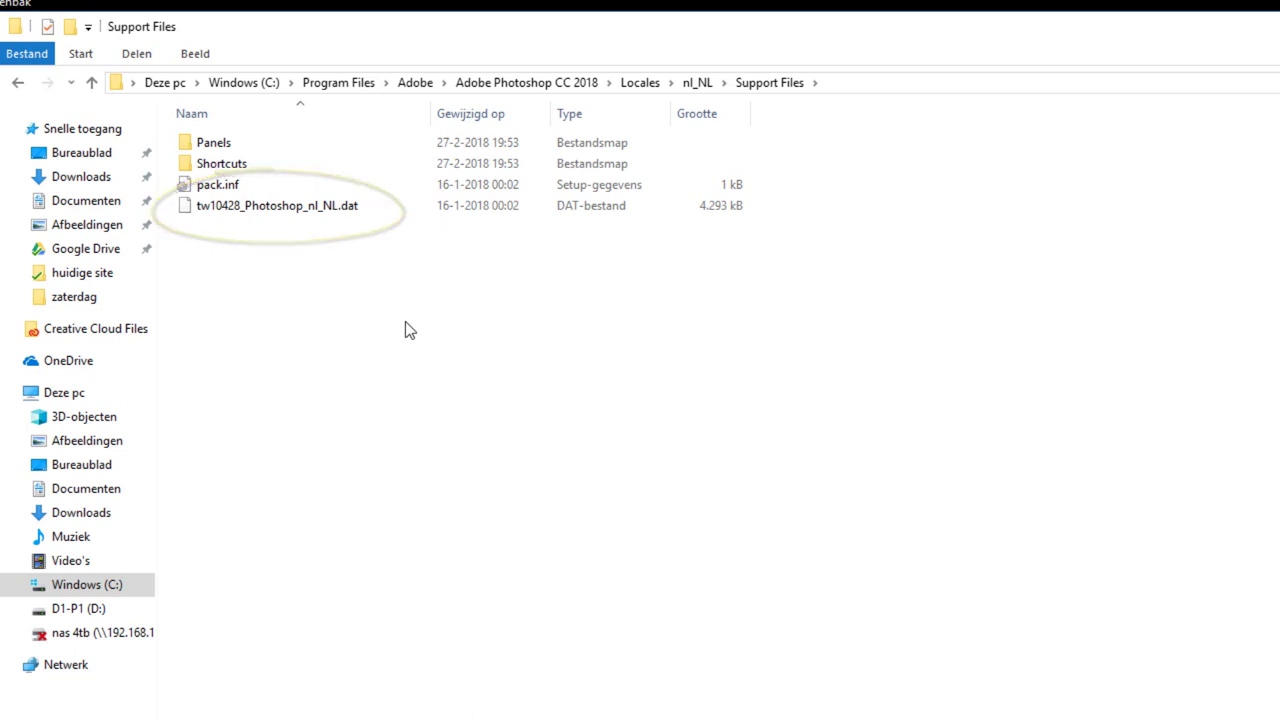
Step: Make a backup copy of tw10428_Photoshop_nl_NL.dat in the same folder, granting administrator permission
left_click(298, 214)
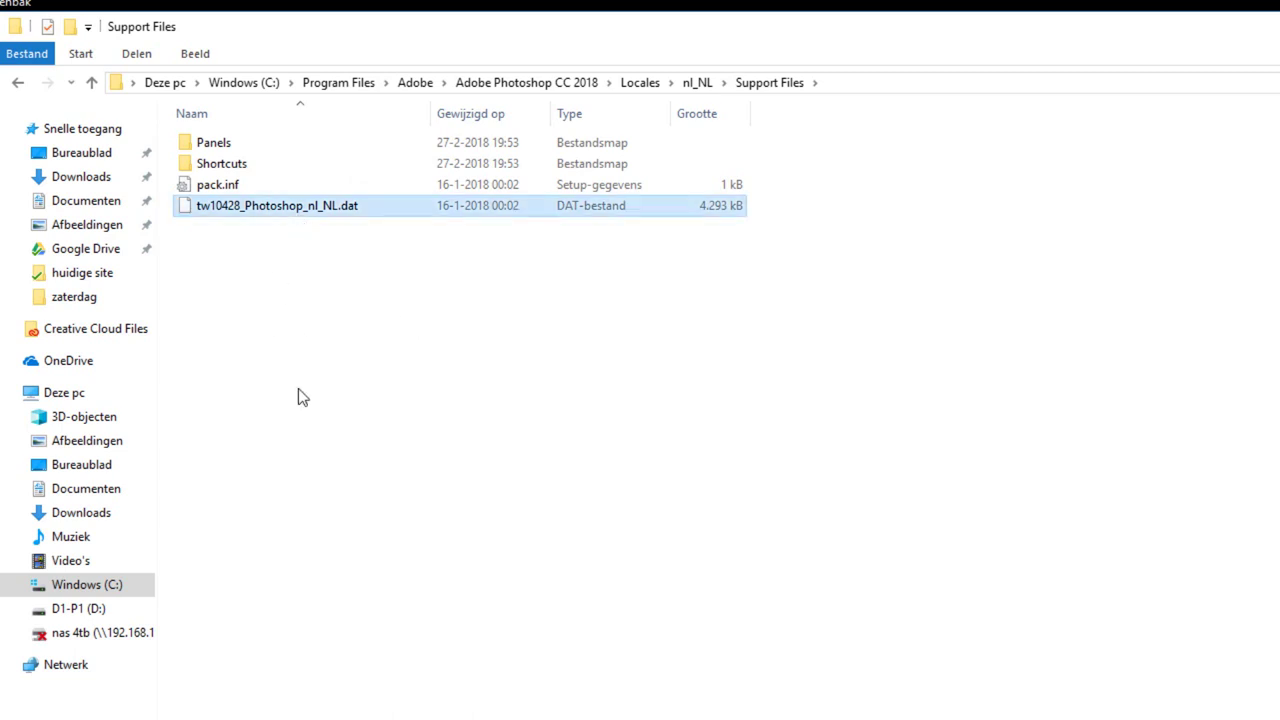
right_click(268, 206)
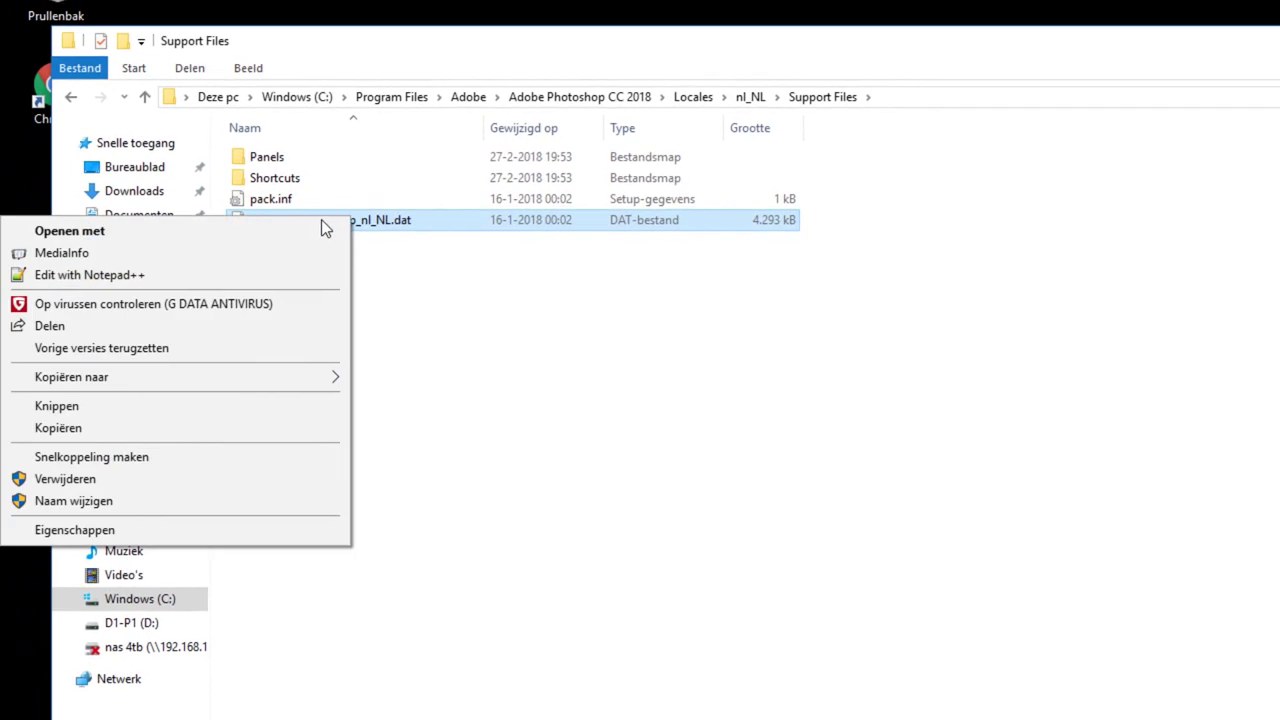
left_click(255, 427)
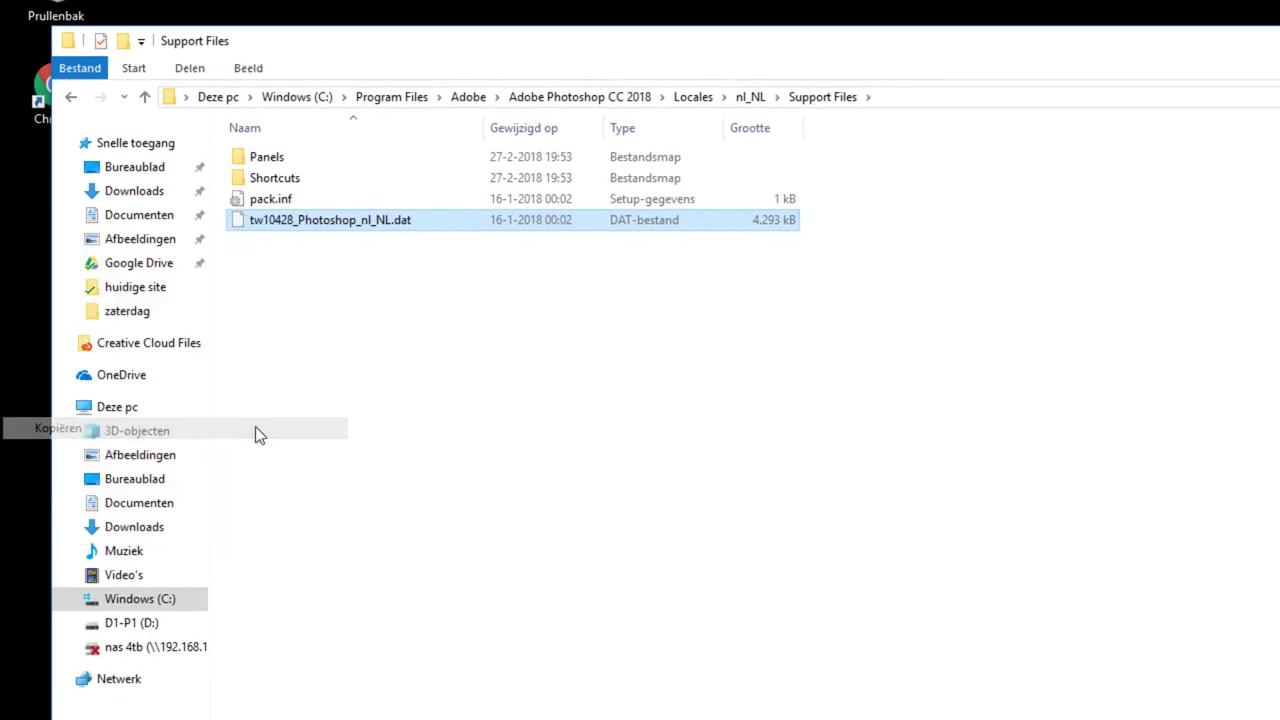
left_click(383, 309)
right_click(345, 262)
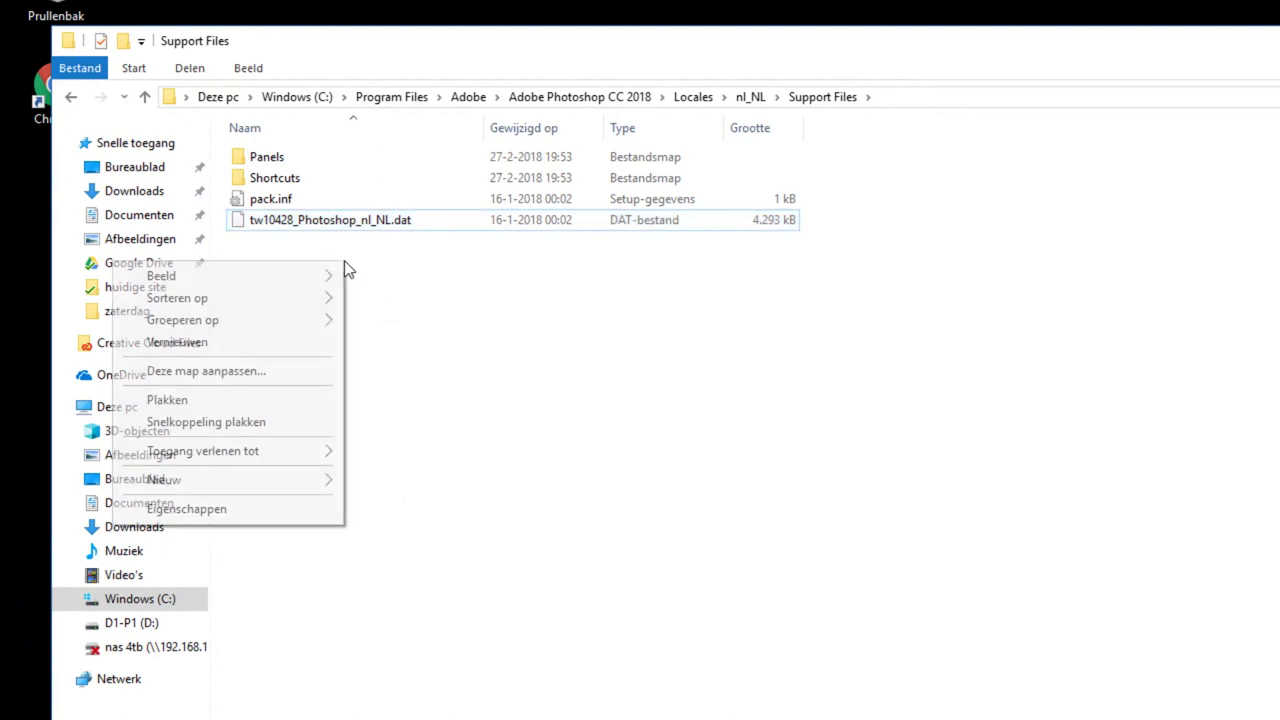
left_click(266, 399)
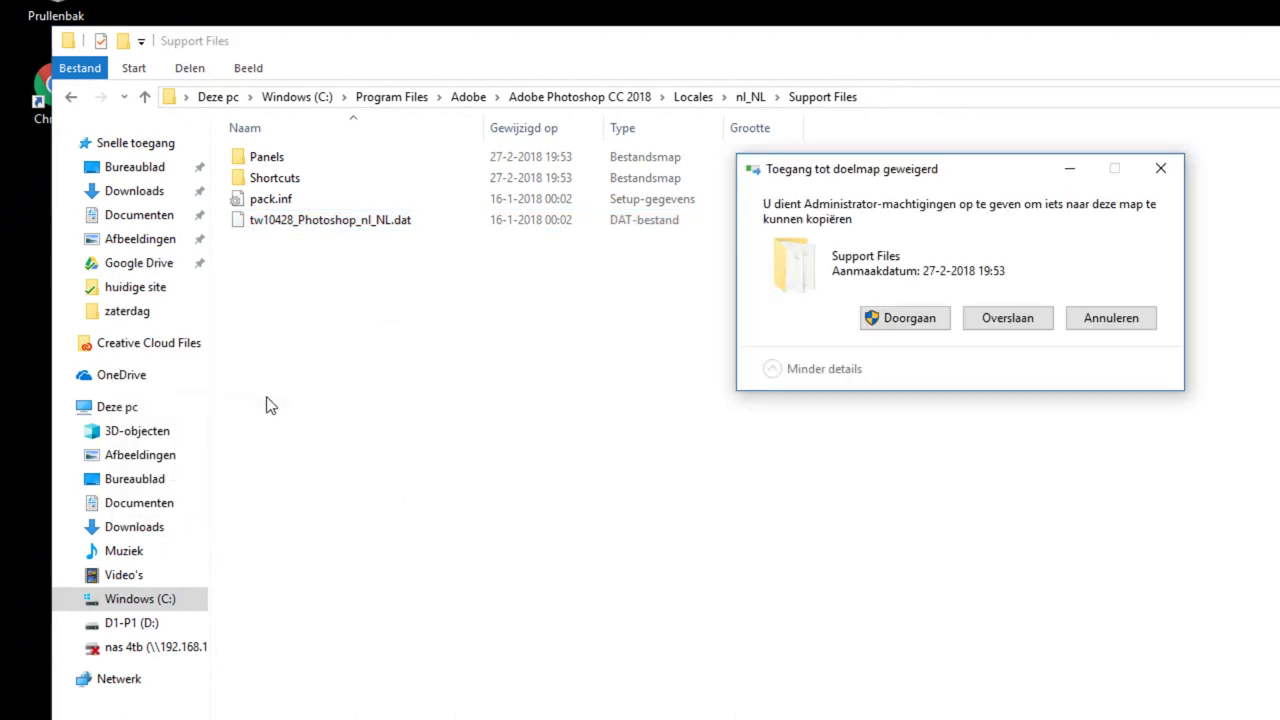
left_click(907, 318)
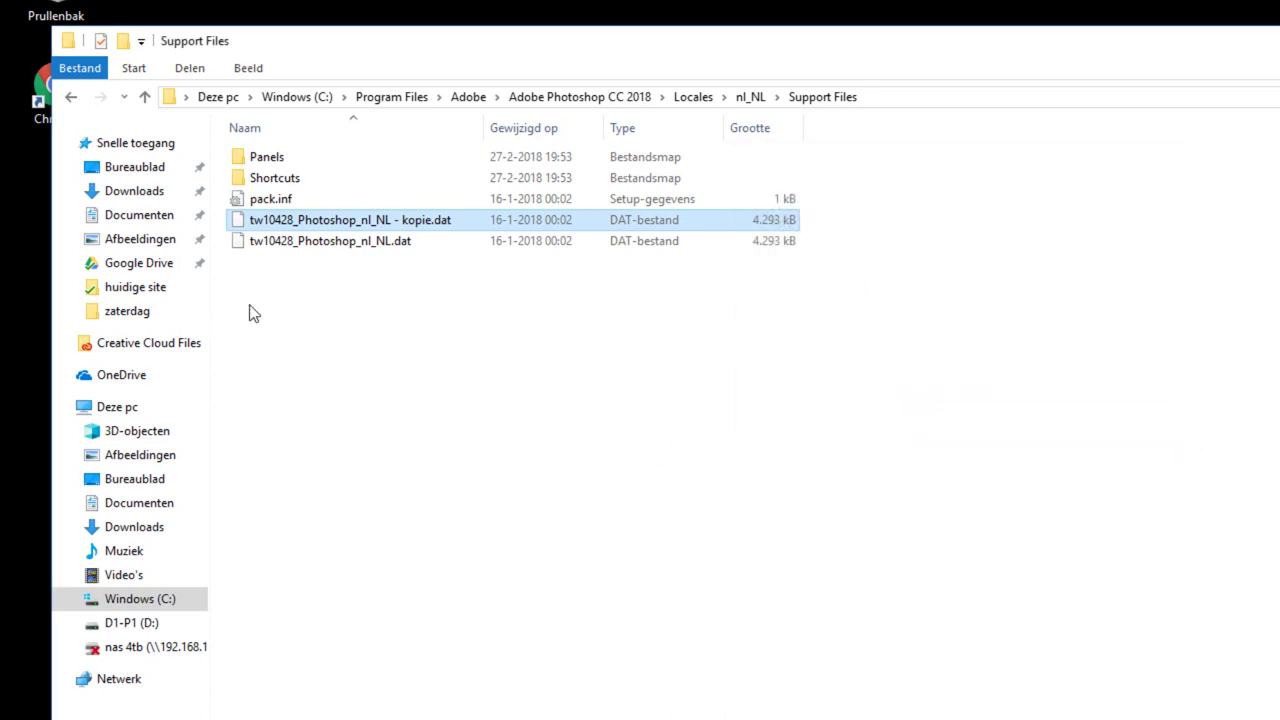
Step: Rename the original tw10428_Photoshop_nl_NL.dat to tw10428_Photoshop_nl_NL.bak, accepting the extension change and granting administrator permission
left_click(320, 243)
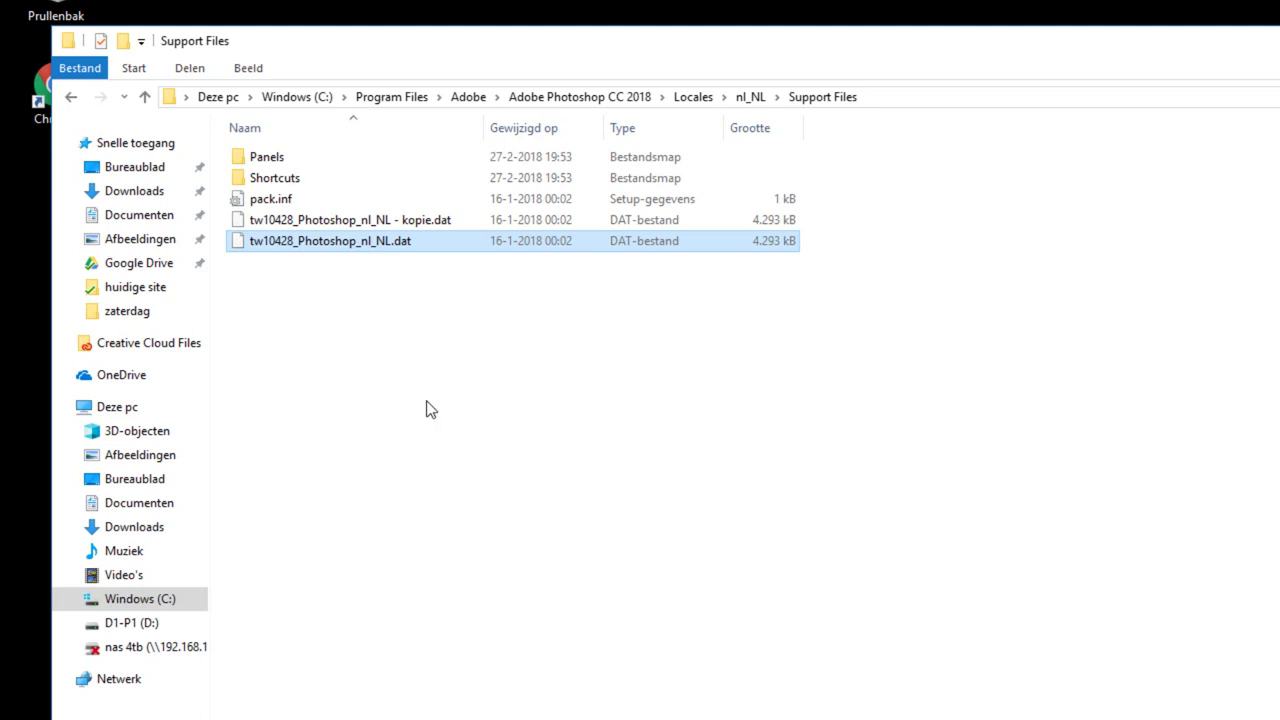
key("F2")
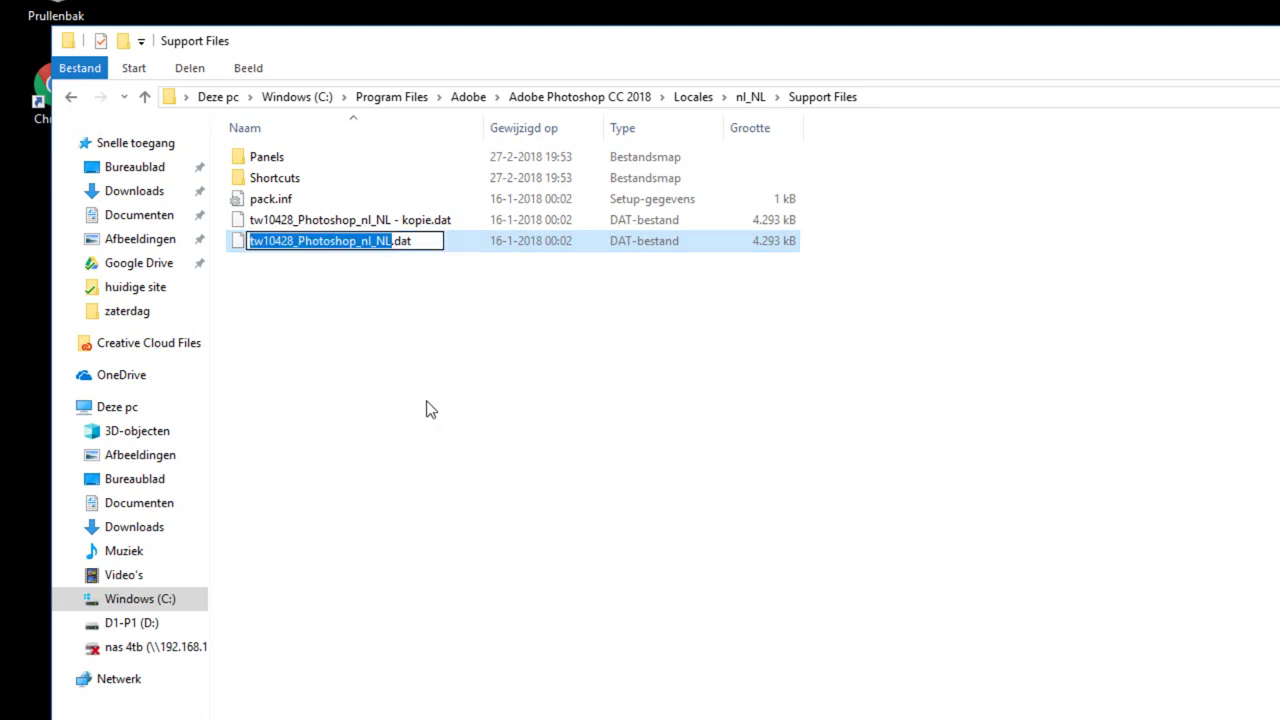
key("Right")
key("Right")
key("shift+Right")
key("shift+Right")
key("shift+Right")
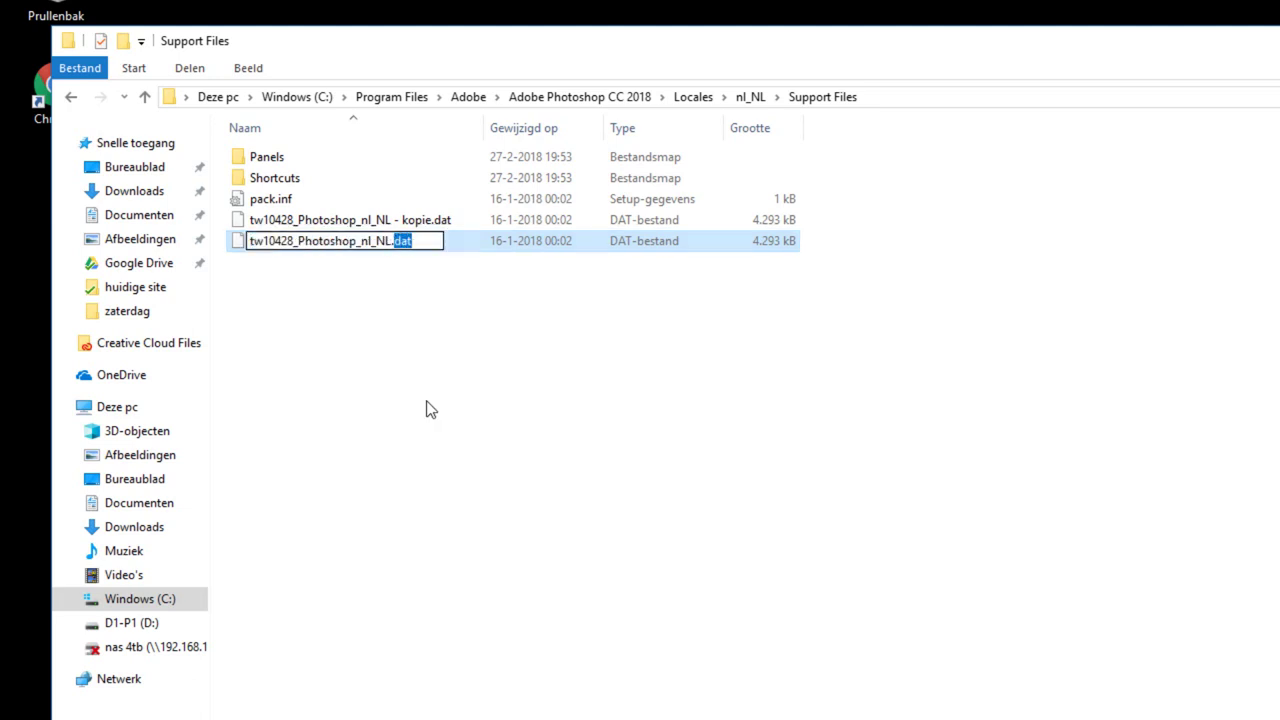
type("bak")
key("Return")
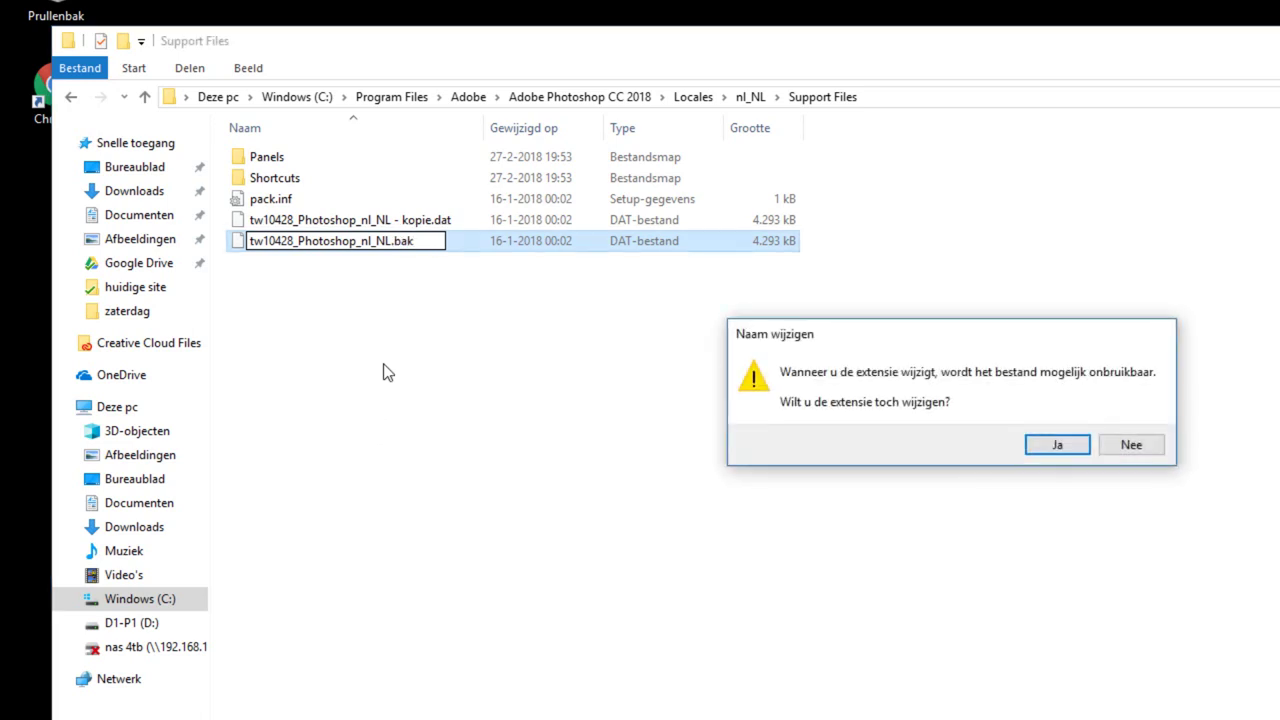
left_click(1055, 446)
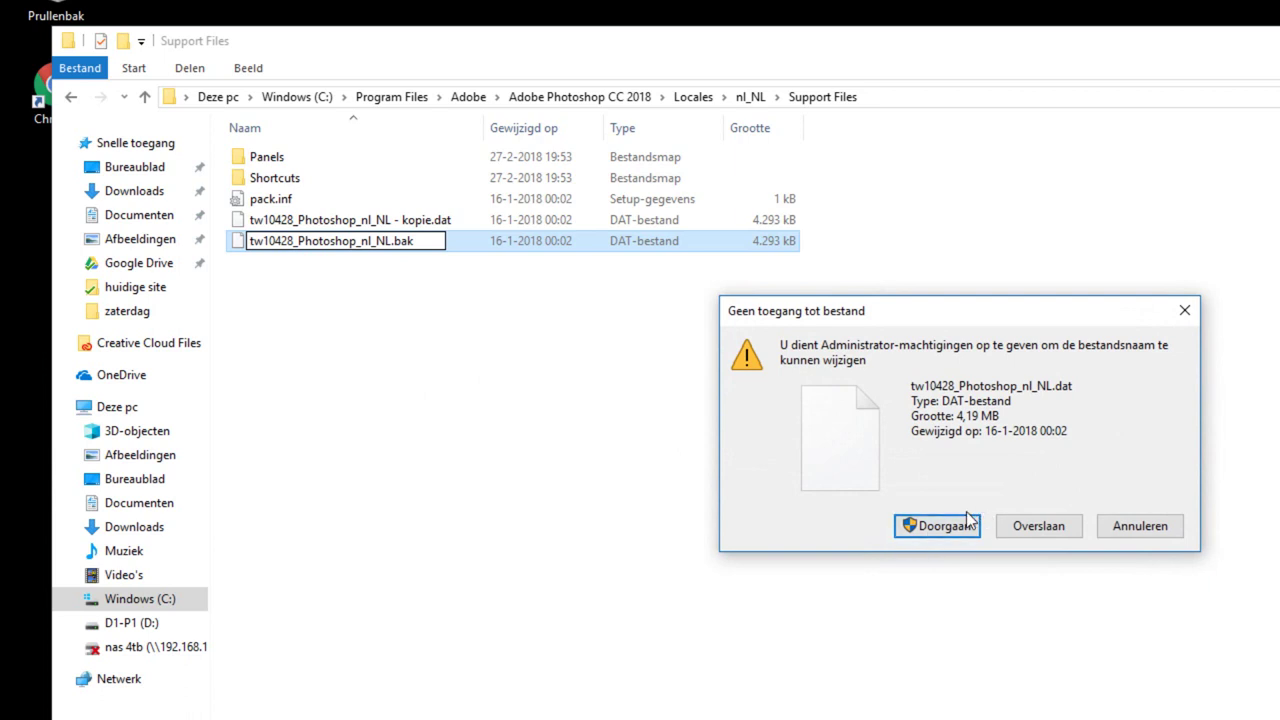
left_click(932, 528)
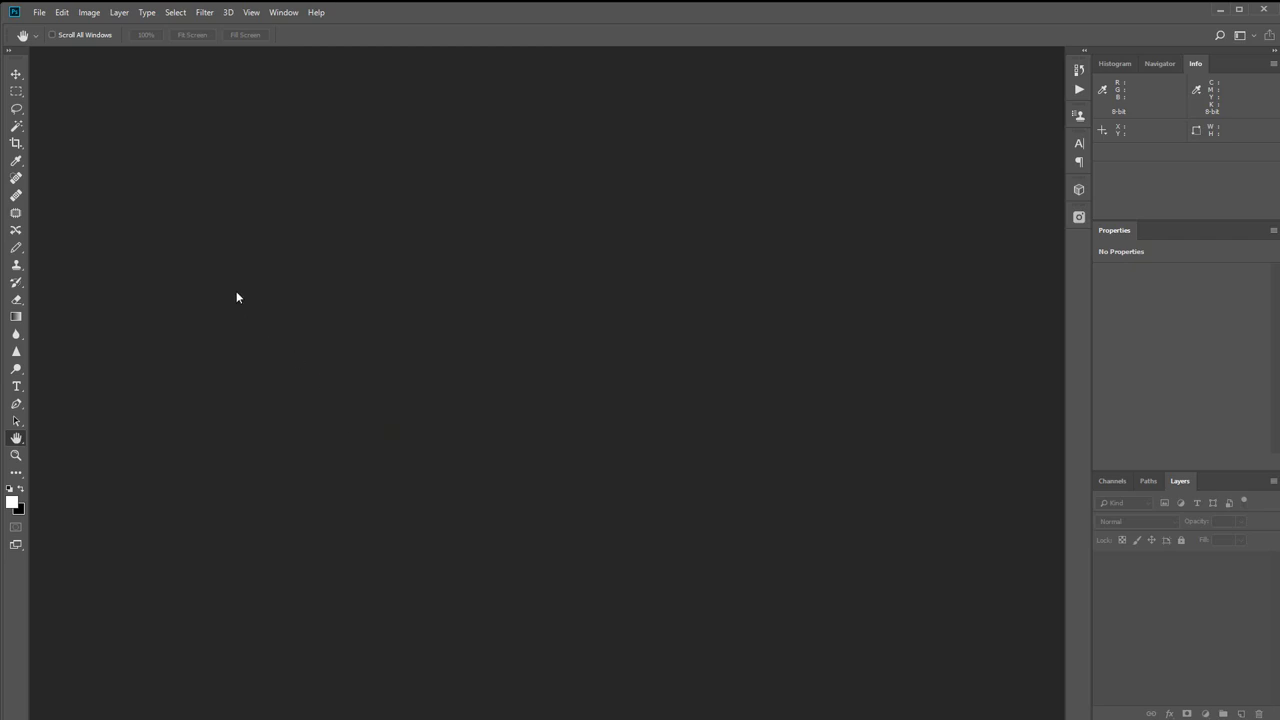
Step: Check the interface language in Photoshop's menus and General preferences, cancel the preferences and close the program
left_click(205, 13)
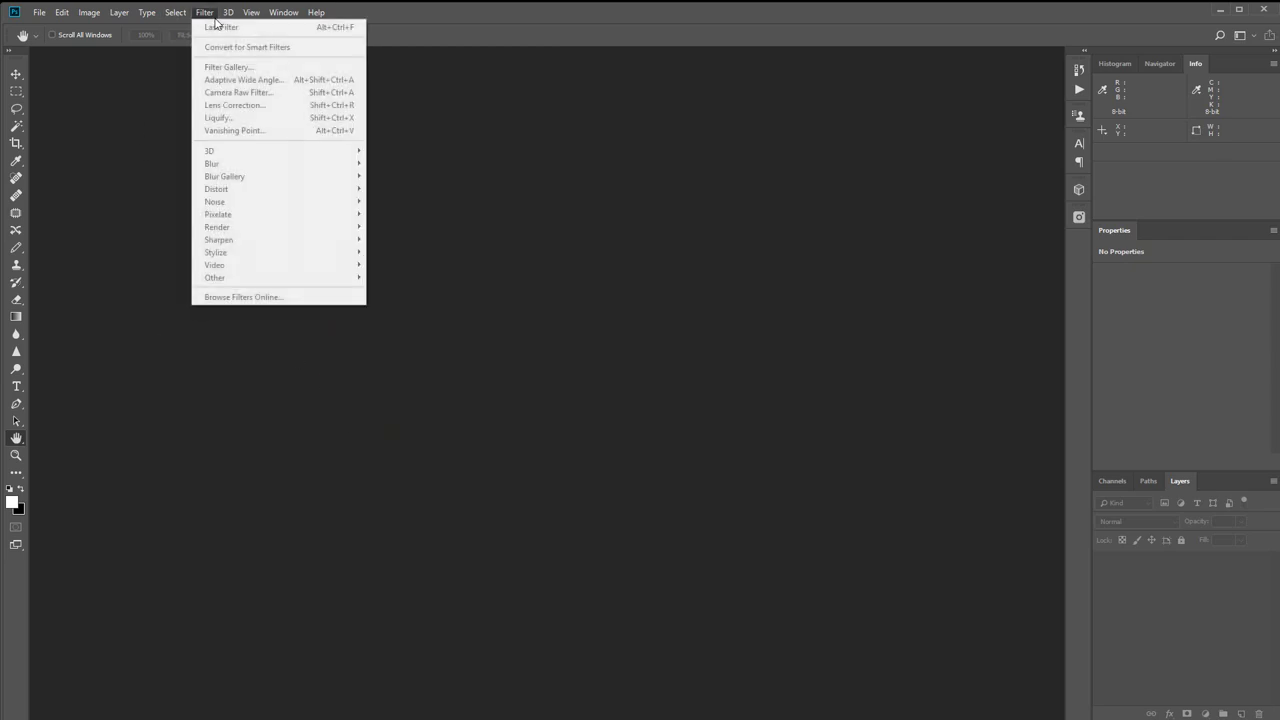
mouse_move(175, 18)
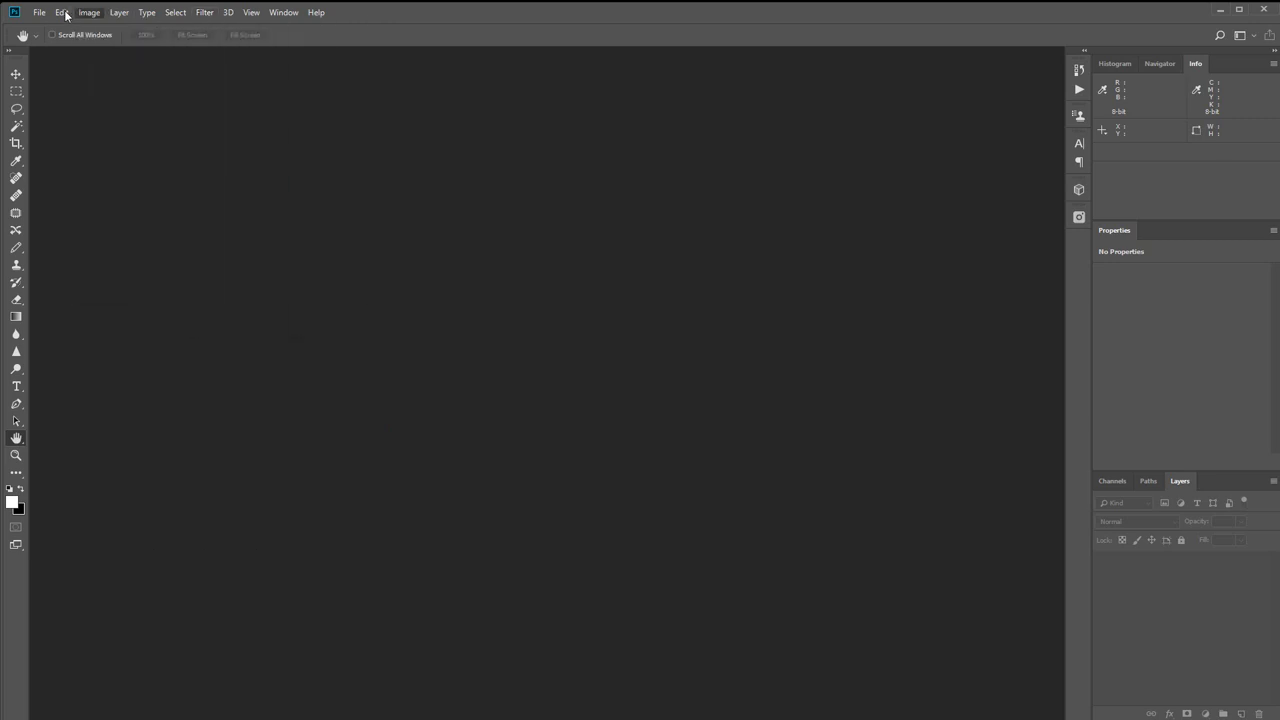
mouse_move(62, 13)
mouse_move(117, 544)
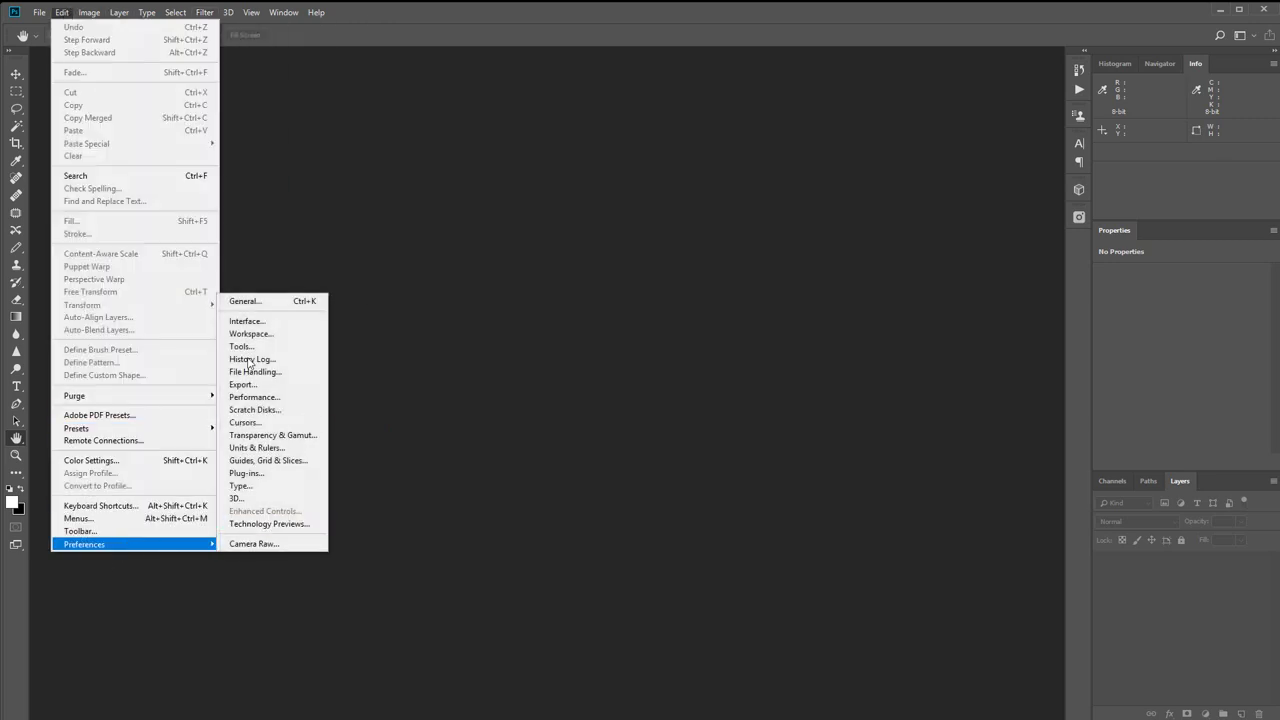
left_click(253, 301)
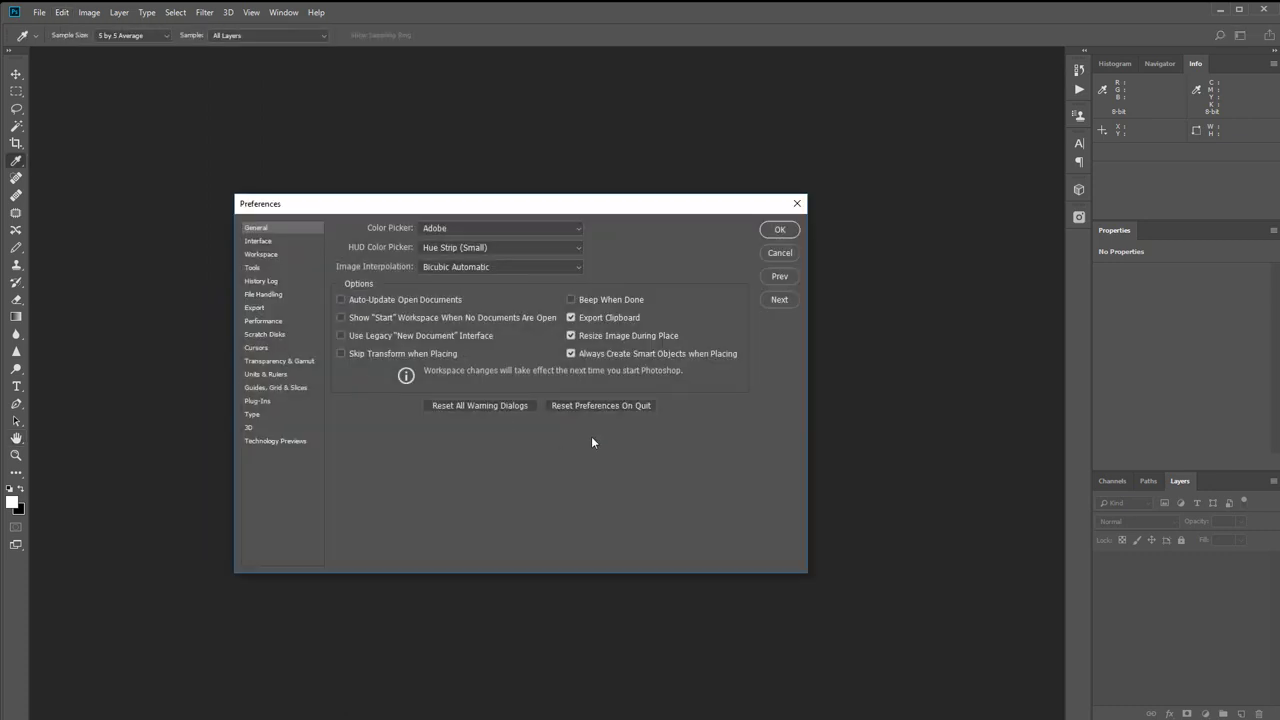
left_click(766, 254)
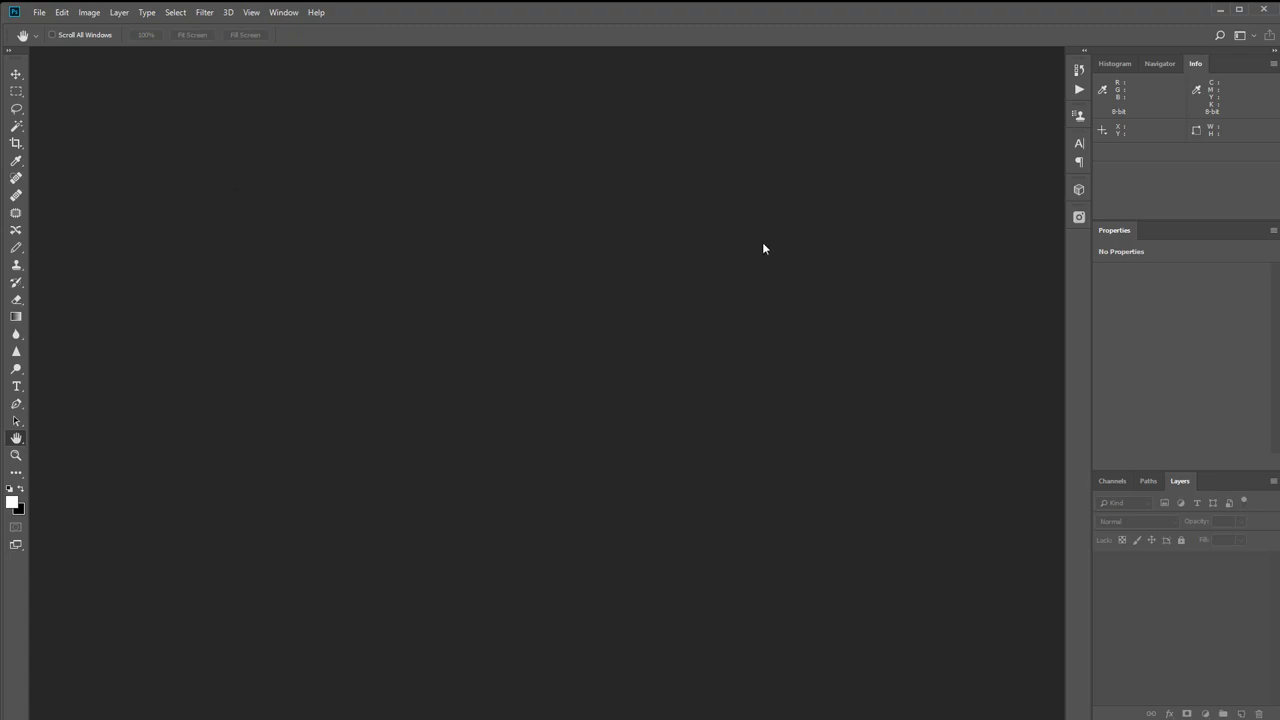
left_click(1266, 9)
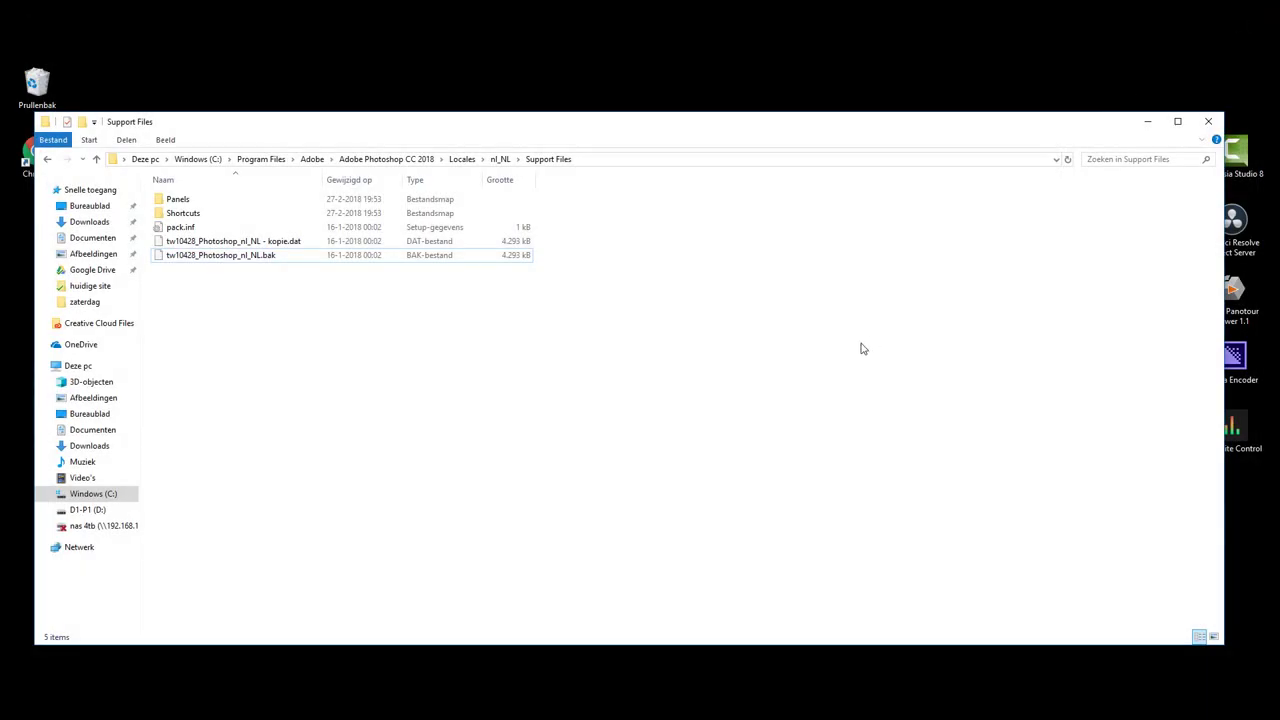
Step: Rename tw10428_Photoshop_nl_NL.bak back to tw10428_Photoshop_nl_NL.dat in File Explorer, accepting the extension change and granting administrator permission
left_click(252, 257)
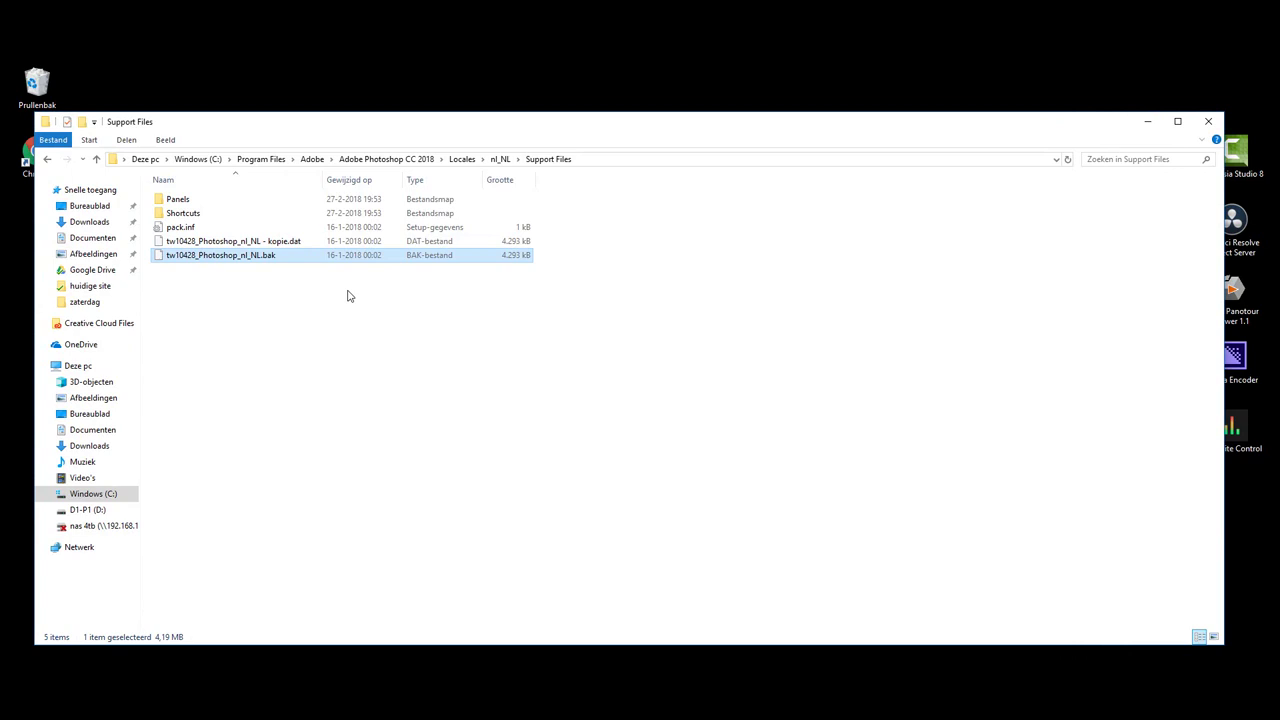
key("F2")
key("Right")
key("BackSpace")
key("BackSpace")
key("BackSpace")
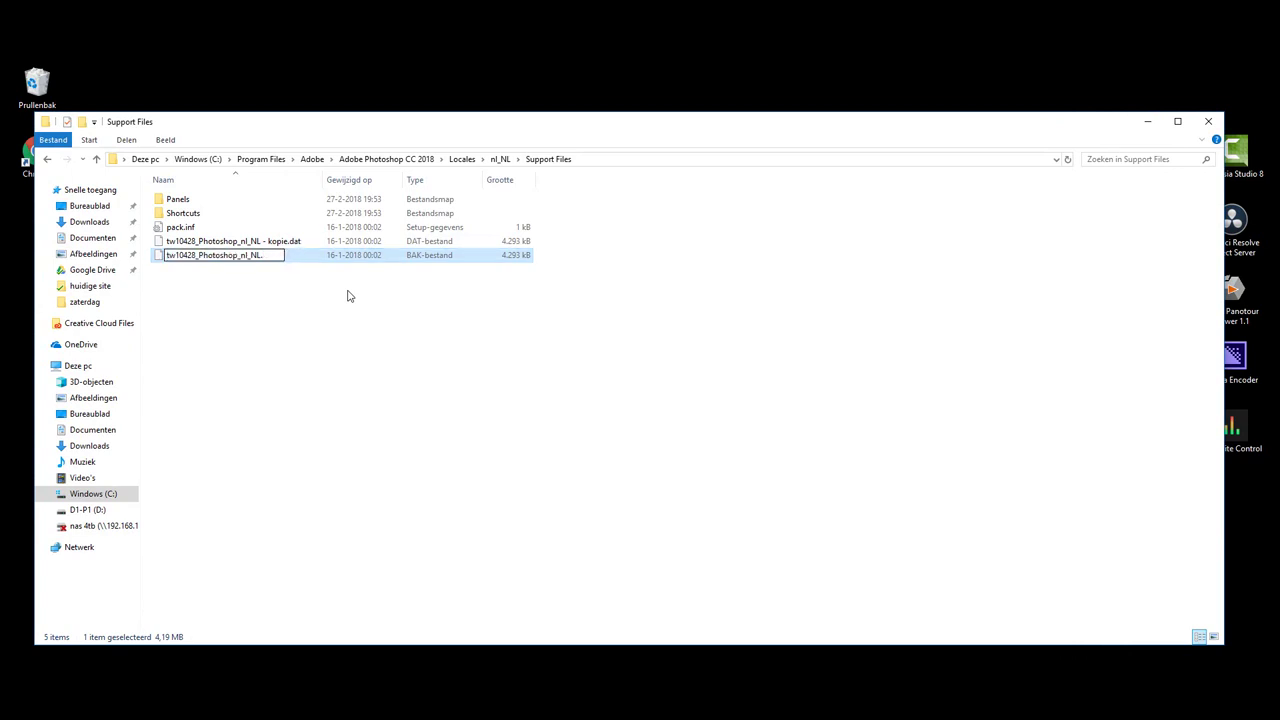
type("dat")
key("Return")
left_click(702, 389)
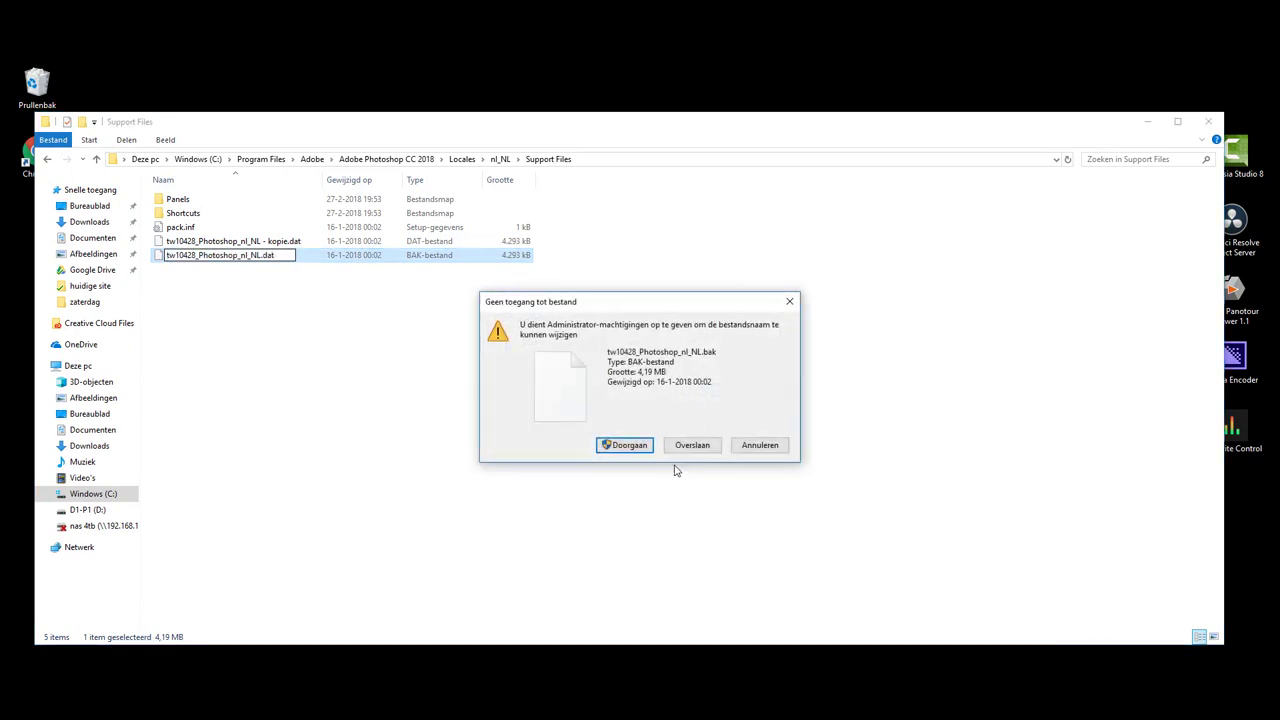
left_click(624, 443)
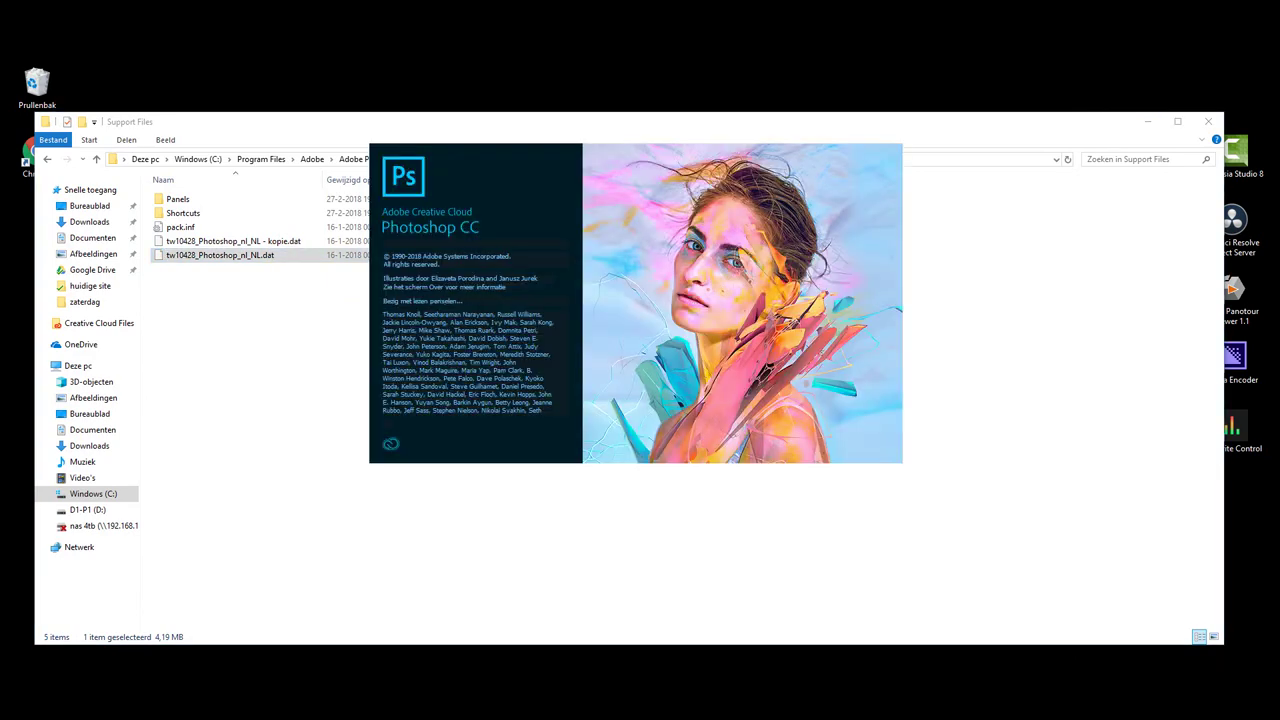